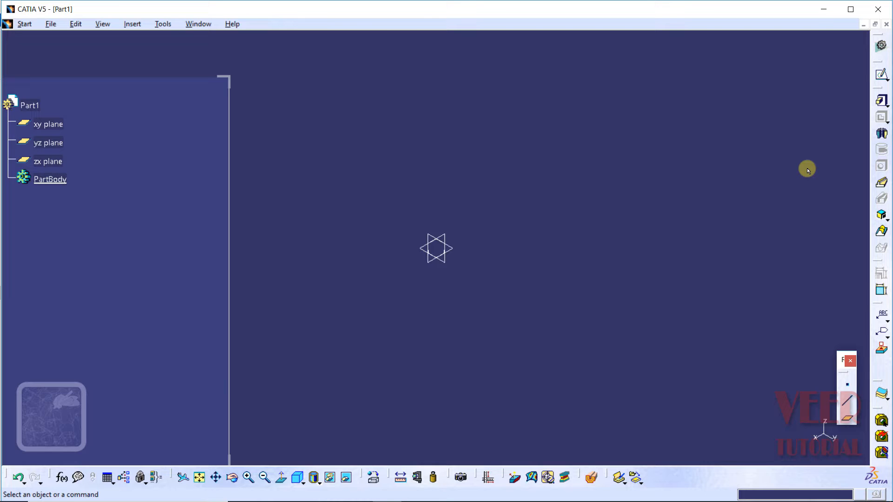
Start a Pad and sketch its profile on the xy plane as a circle of about 3.35 mm radius centred on the origin.
{"action": "left_click", "coordinate": [882, 102]}
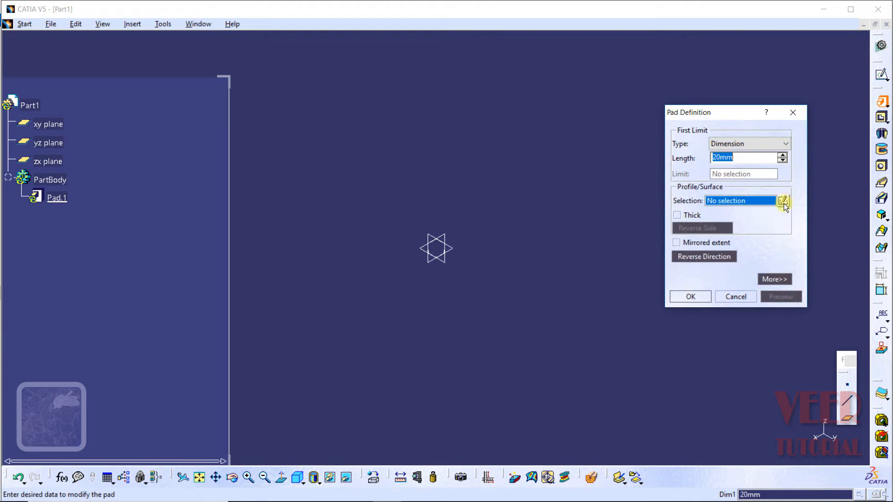
{"action": "left_click", "coordinate": [783, 201]}
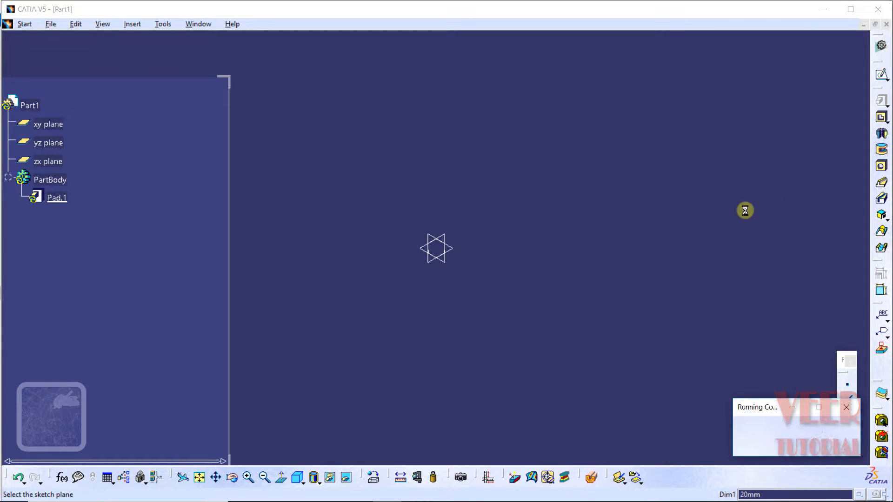
{"action": "left_click", "coordinate": [453, 250]}
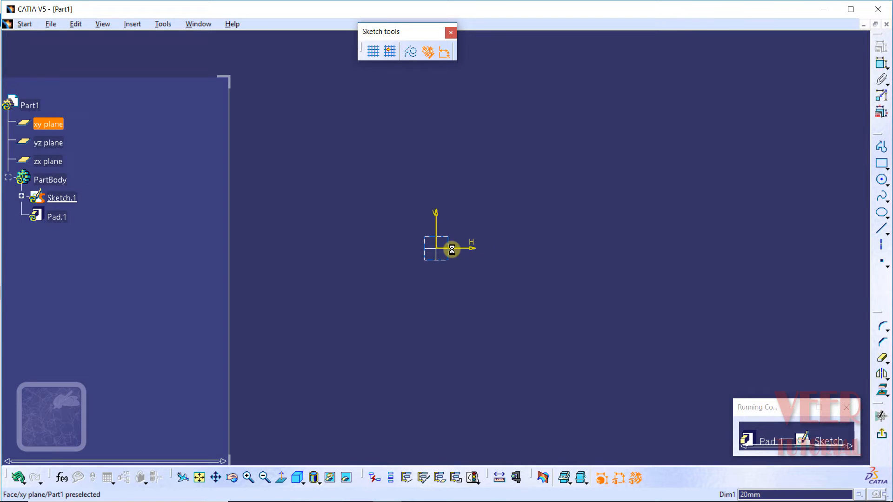
{"action": "left_click", "coordinate": [882, 182]}
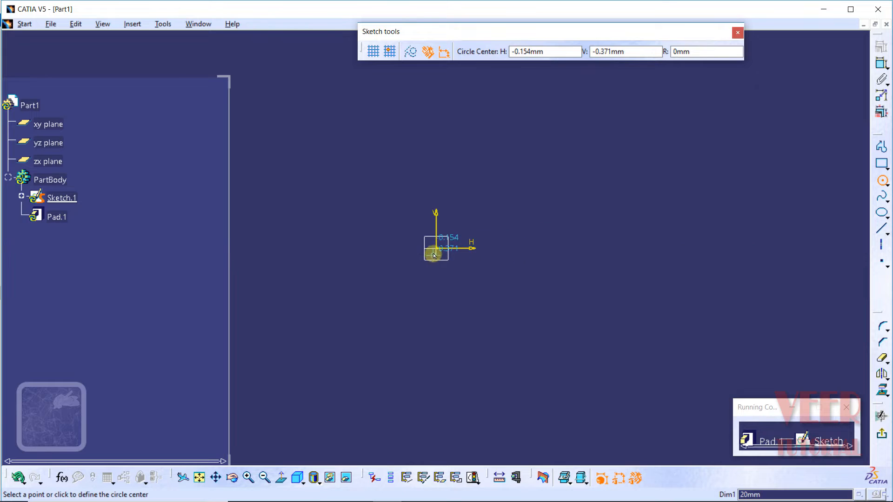
{"action": "left_click", "coordinate": [436, 248]}
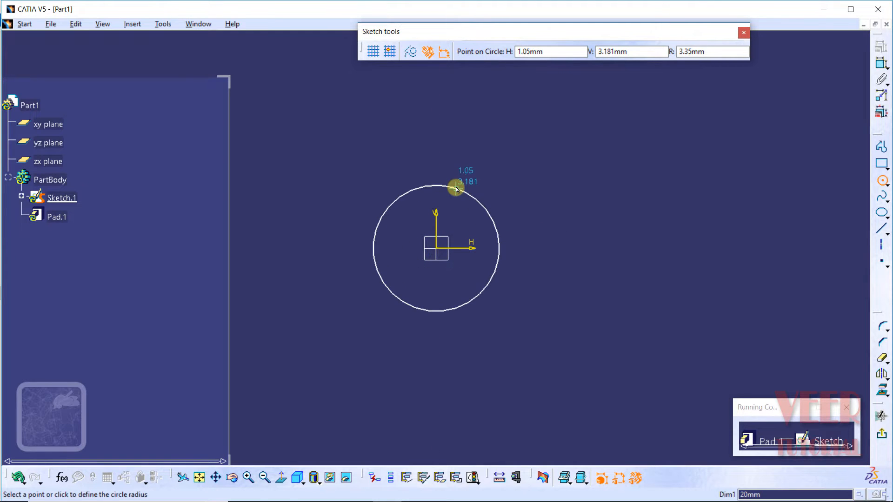
{"action": "left_click", "coordinate": [456, 188]}
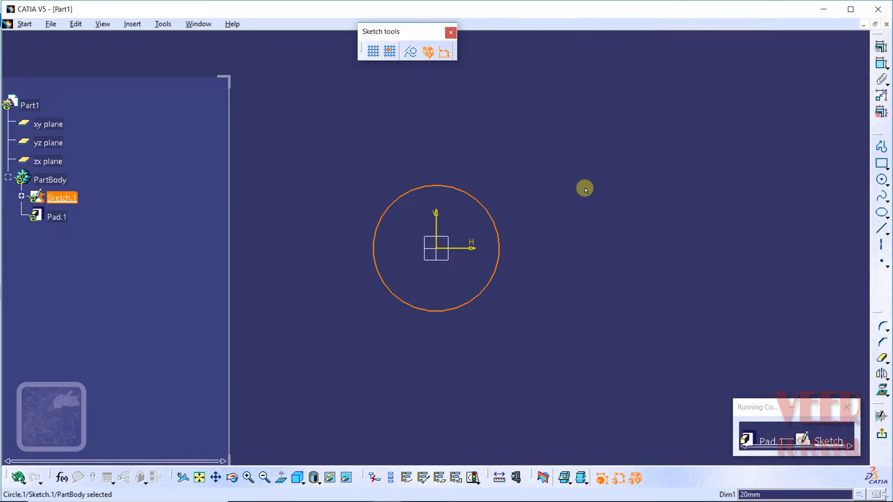
{"action": "left_click", "coordinate": [881, 437]}
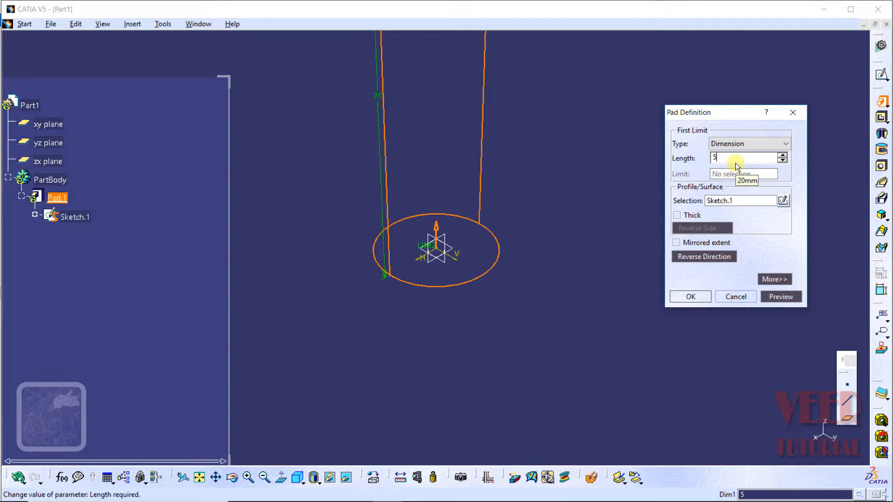
Set the pad length to 5 mm and create the solid cylinder.
{"action": "type", "text": "5"}
{"action": "left_click", "coordinate": [776, 297]}
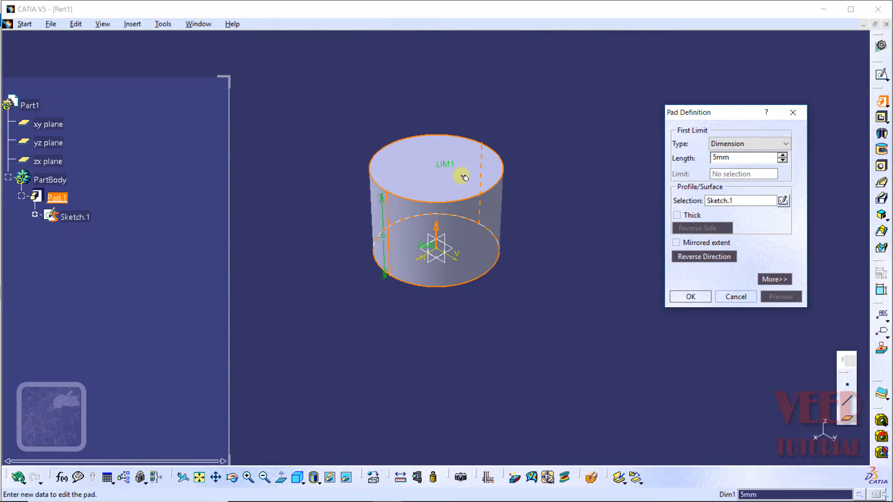
{"action": "left_click", "coordinate": [690, 297]}
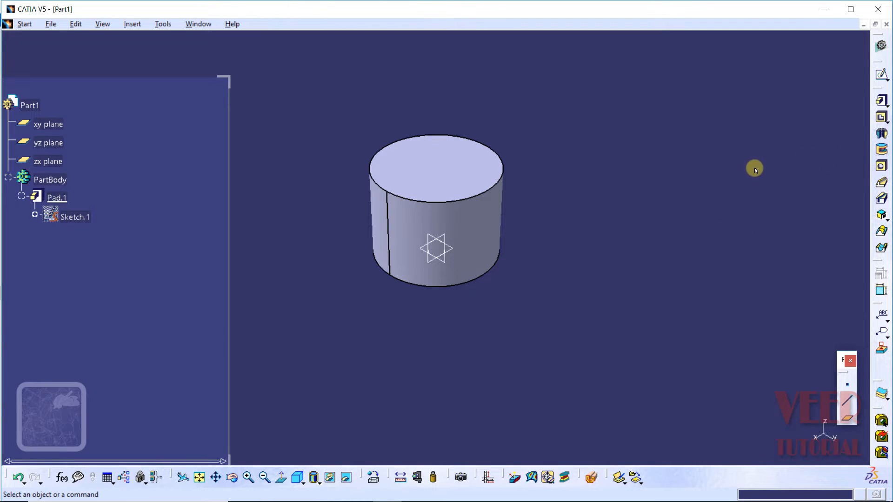
Open a sketch on the zx plane and project the cylinder's lower and upper circular edges into it.
{"action": "left_click", "coordinate": [880, 77]}
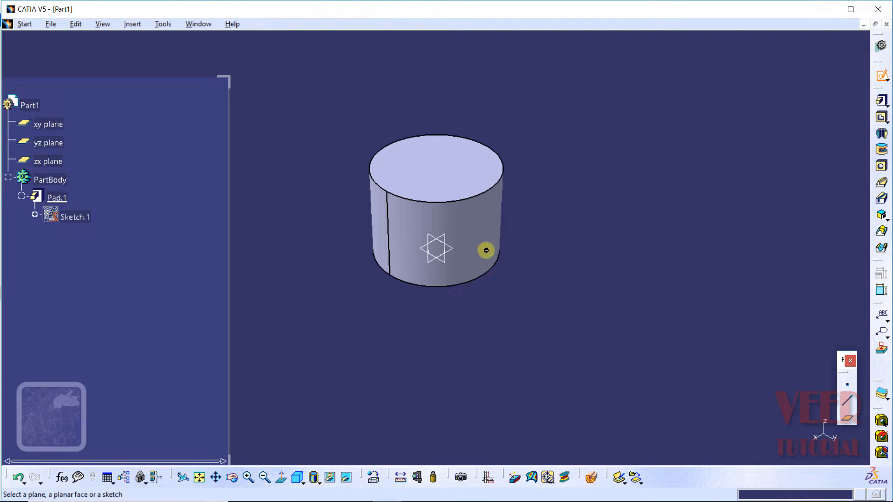
{"action": "left_click", "coordinate": [443, 238]}
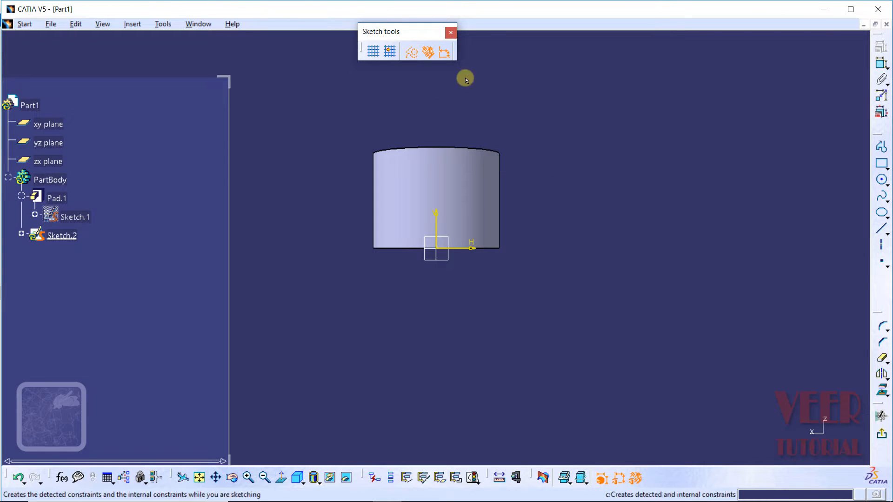
{"action": "left_click", "coordinate": [883, 392]}
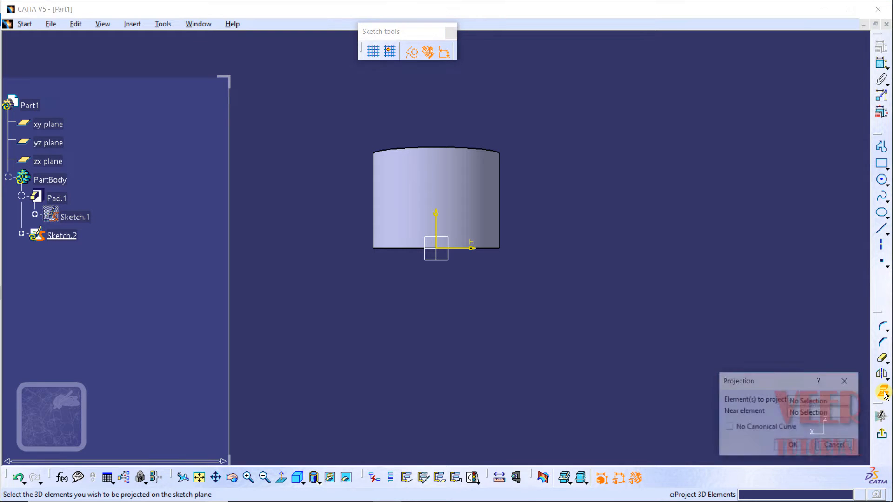
{"action": "left_click", "coordinate": [493, 251]}
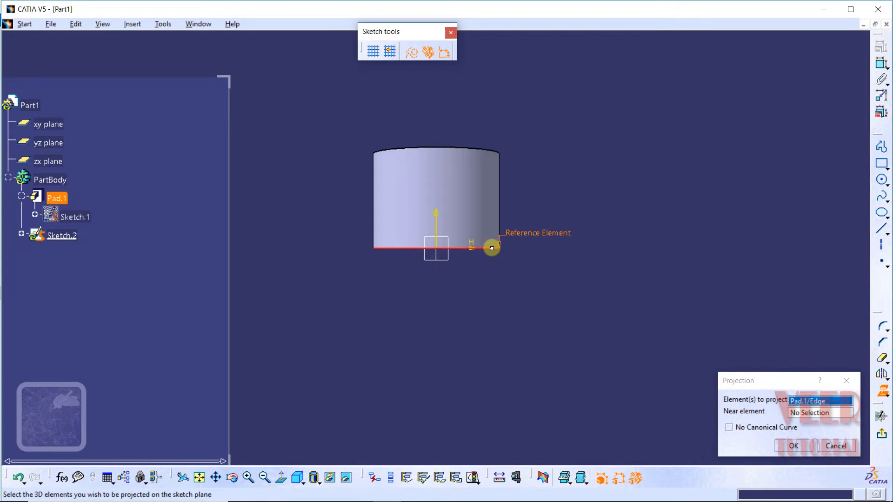
{"action": "left_click", "coordinate": [491, 152]}
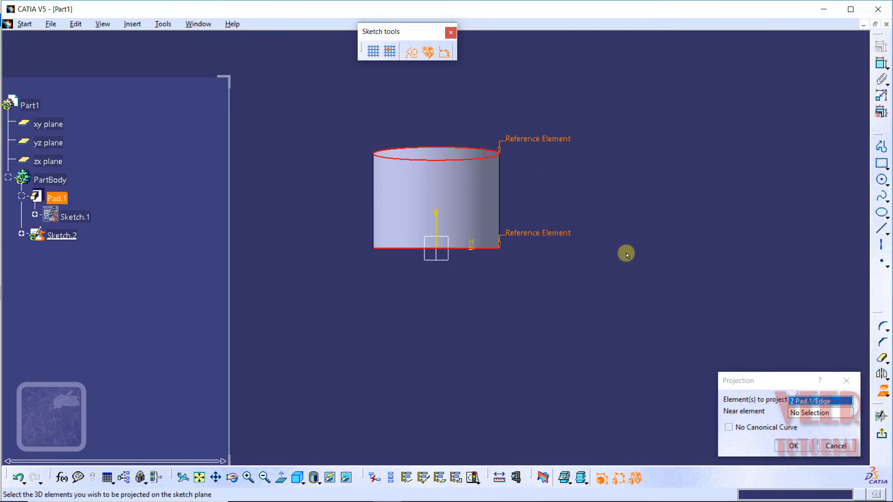
{"action": "left_click", "coordinate": [792, 447]}
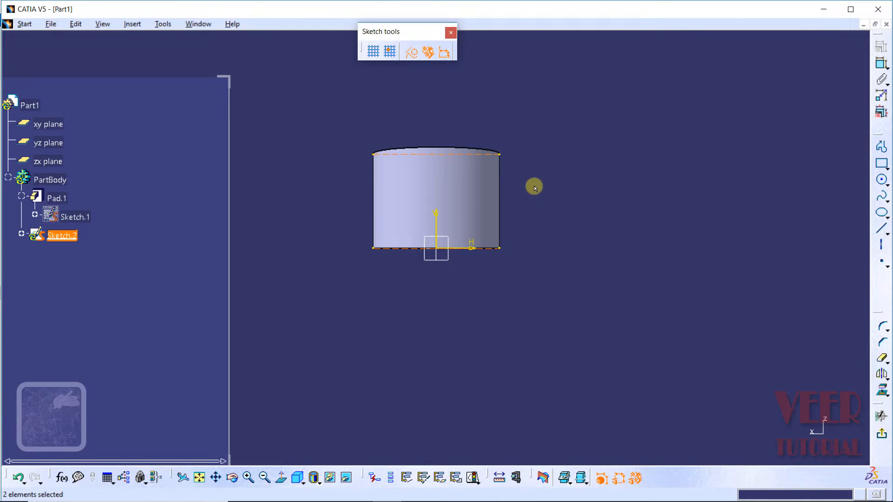
Draw a vertical line joining the right-hand endpoints of the two projected edges.
{"action": "middle_click_drag", "start_coordinate": [385, 107], "coordinate": [574, 236]}
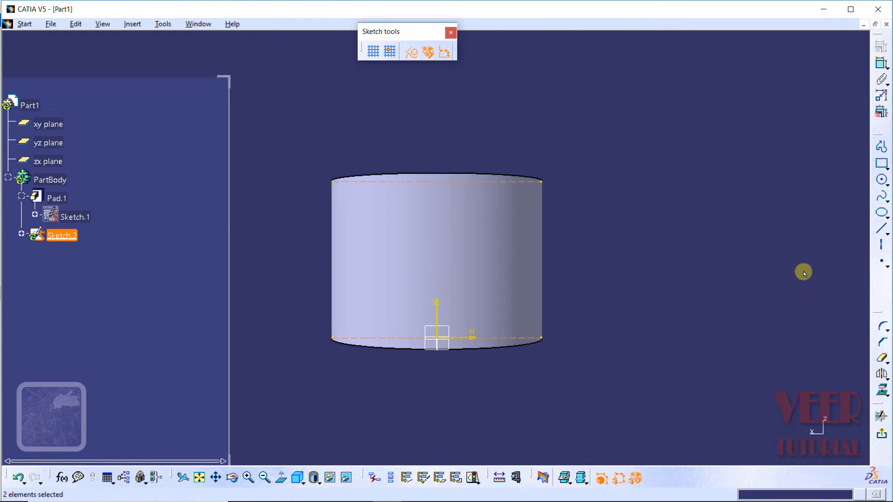
{"action": "left_click", "coordinate": [883, 231]}
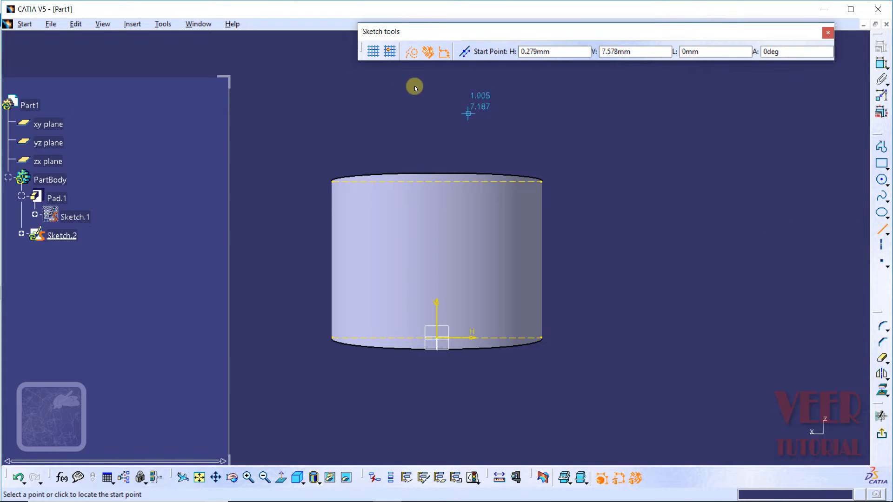
{"action": "left_click", "coordinate": [541, 181]}
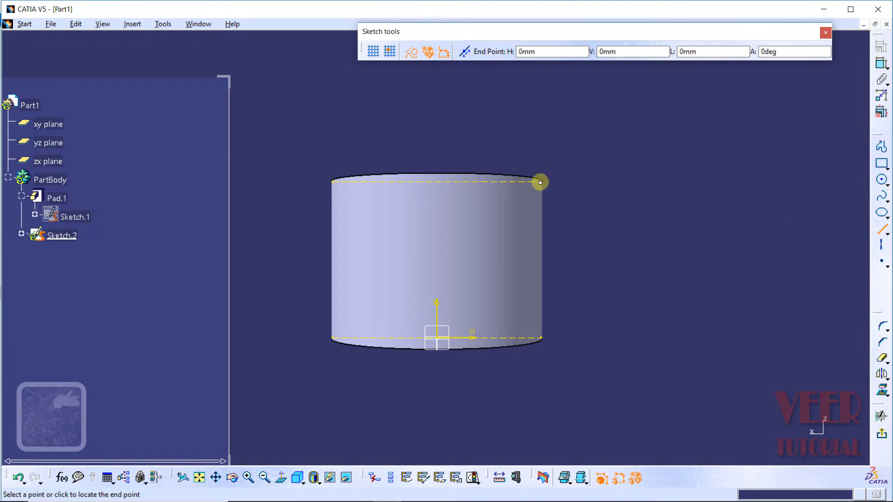
{"action": "left_click", "coordinate": [541, 337]}
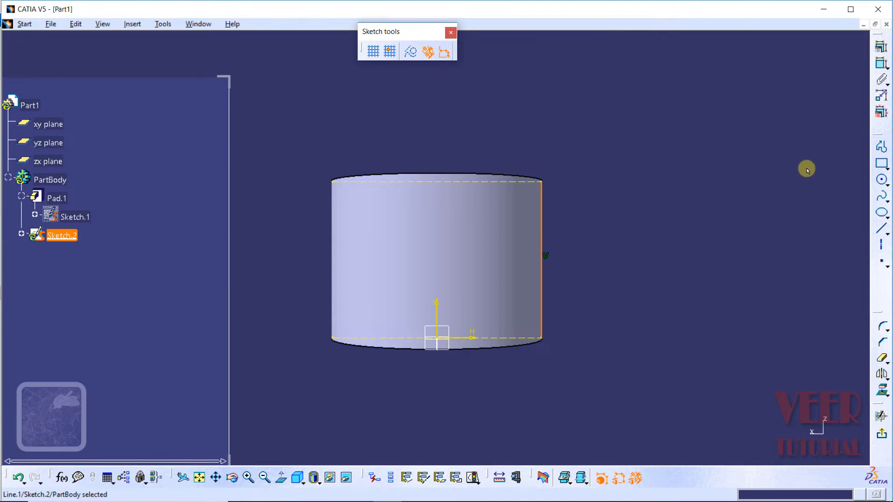
Draw an upright rectangle inside the cylinder outline with its outer side on the vertical line, and exit the sketch.
{"action": "left_click", "coordinate": [882, 166]}
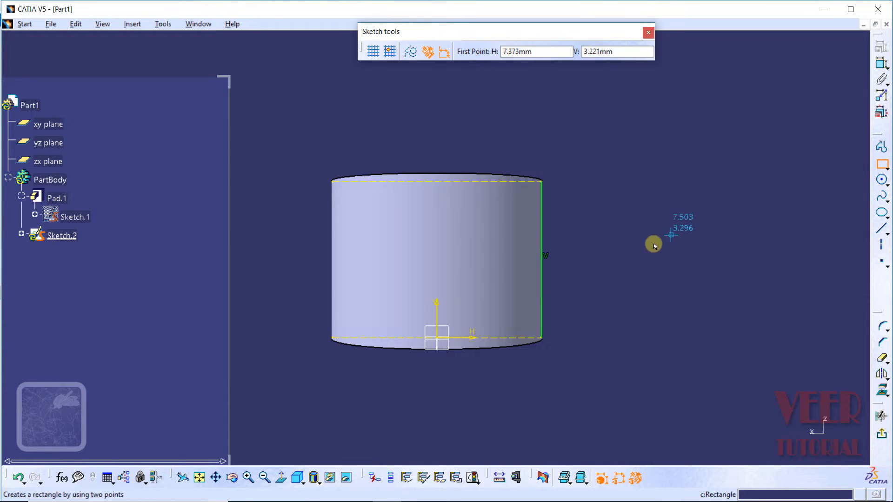
{"action": "left_click", "coordinate": [542, 217]}
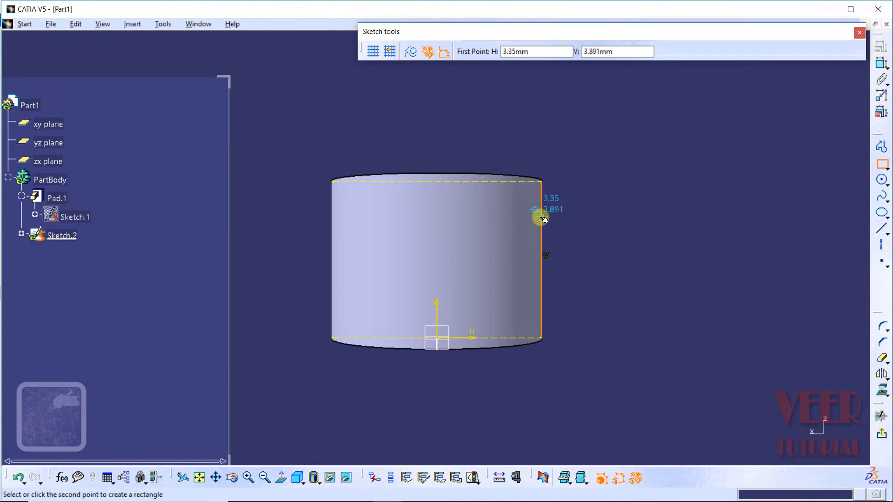
{"action": "left_click", "coordinate": [511, 292]}
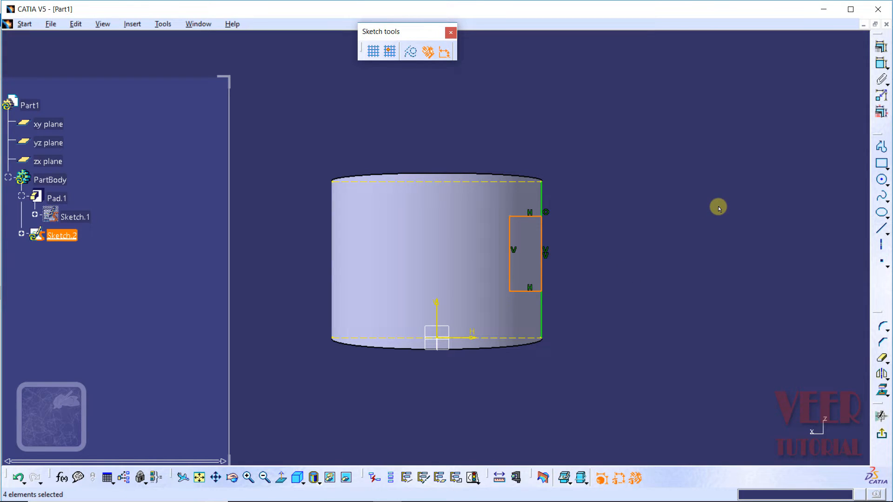
{"action": "left_click", "coordinate": [881, 434]}
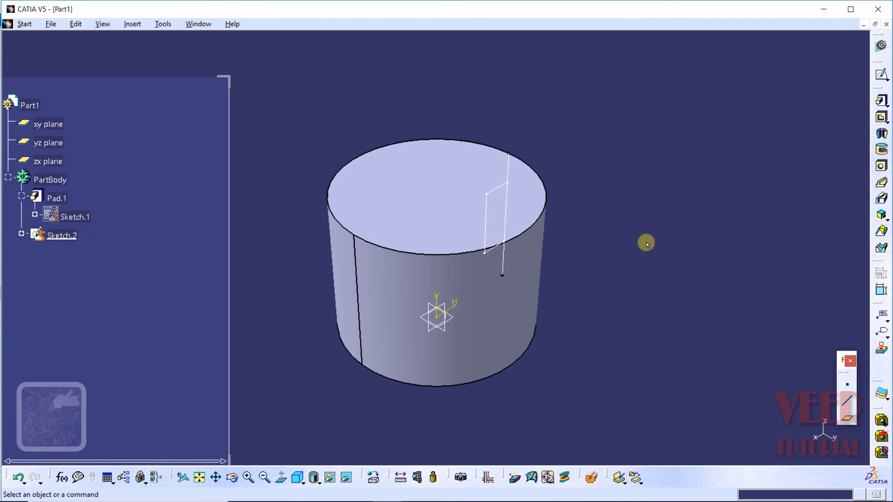
Reopen the rectangle sketch, convert the full-height vertical line to a construction element, and exit the sketch.
{"action": "middle_click_drag", "start_coordinate": [681, 219], "coordinate": [375, 274]}
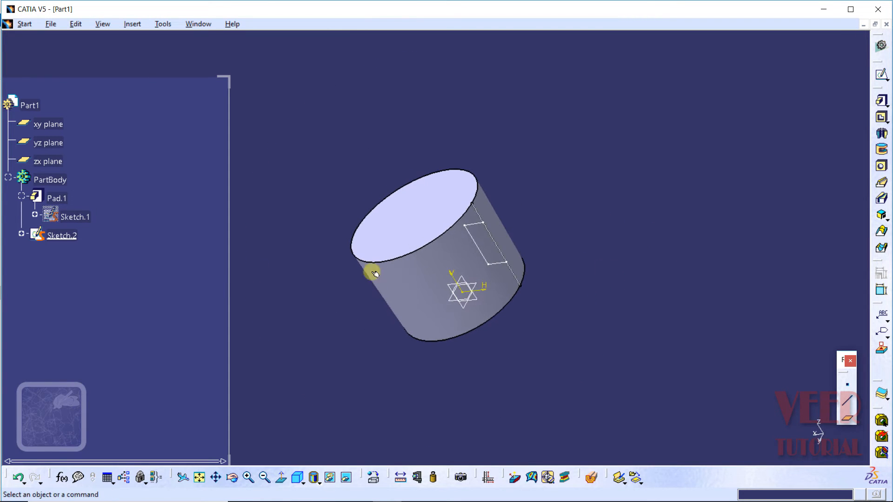
{"action": "left_click", "coordinate": [62, 236]}
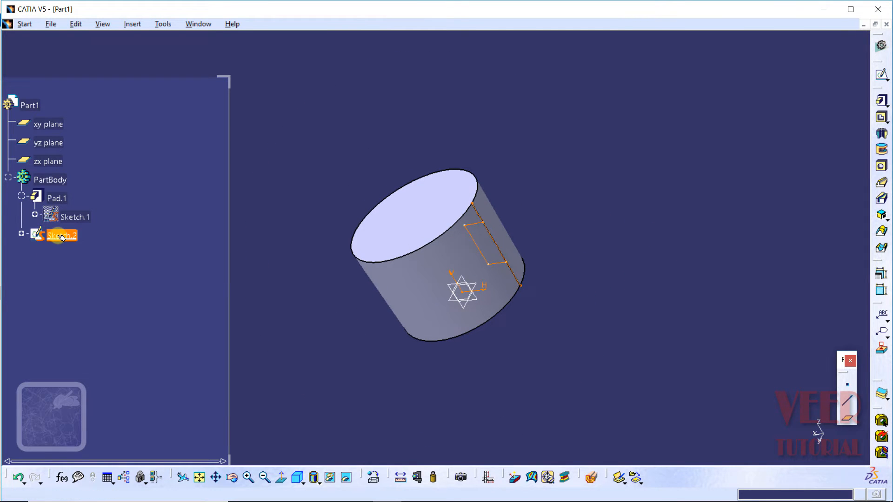
{"action": "double_click", "coordinate": [62, 236]}
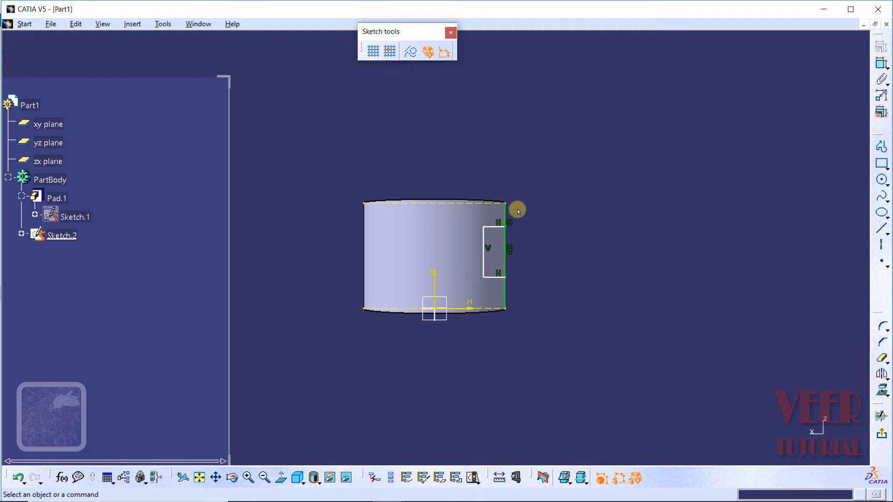
{"action": "left_click", "coordinate": [507, 220]}
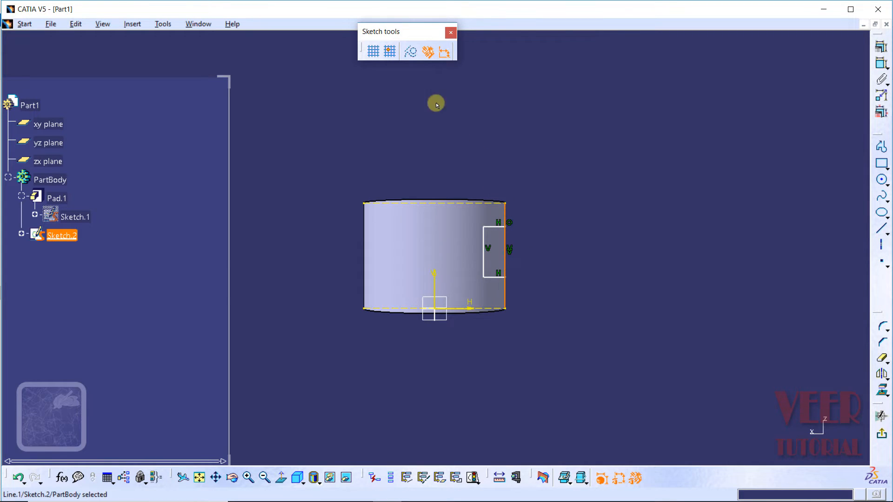
{"action": "left_click", "coordinate": [412, 53]}
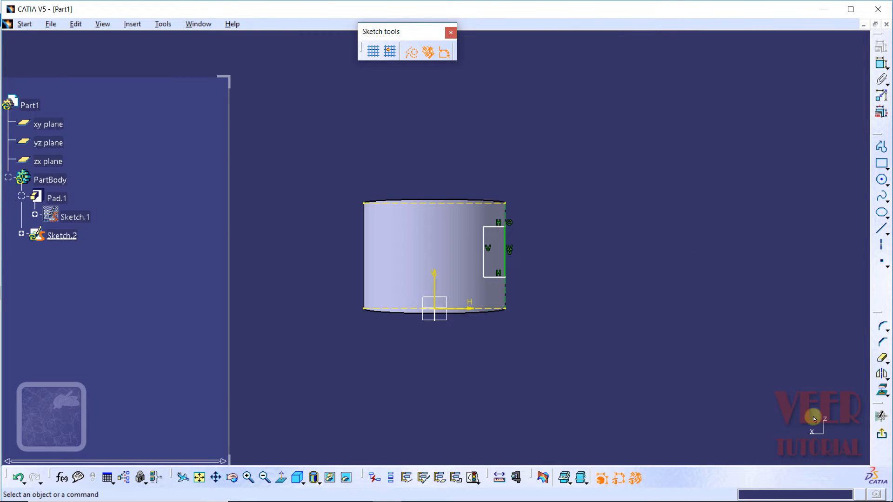
{"action": "left_click", "coordinate": [881, 433]}
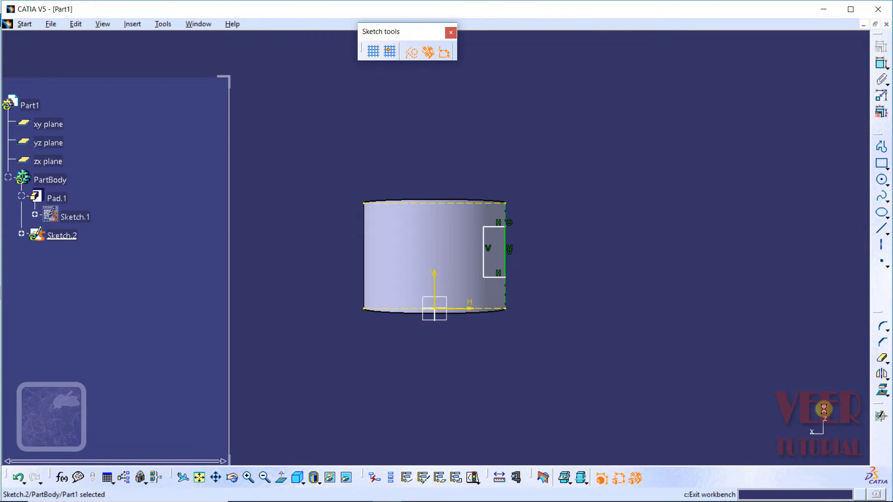
{"action": "left_click", "coordinate": [622, 222]}
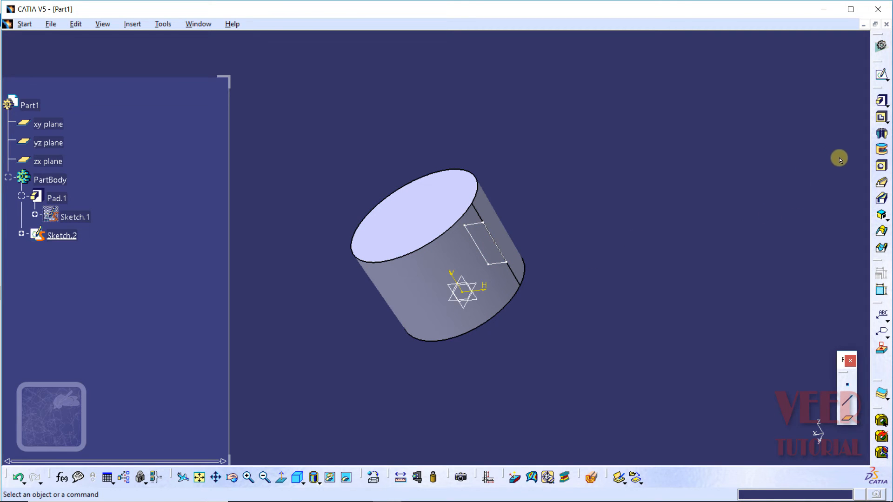
Cut a 360-degree groove around the cylinder by revolving the rectangle sketch about the pad's axis.
{"action": "left_click", "coordinate": [882, 151]}
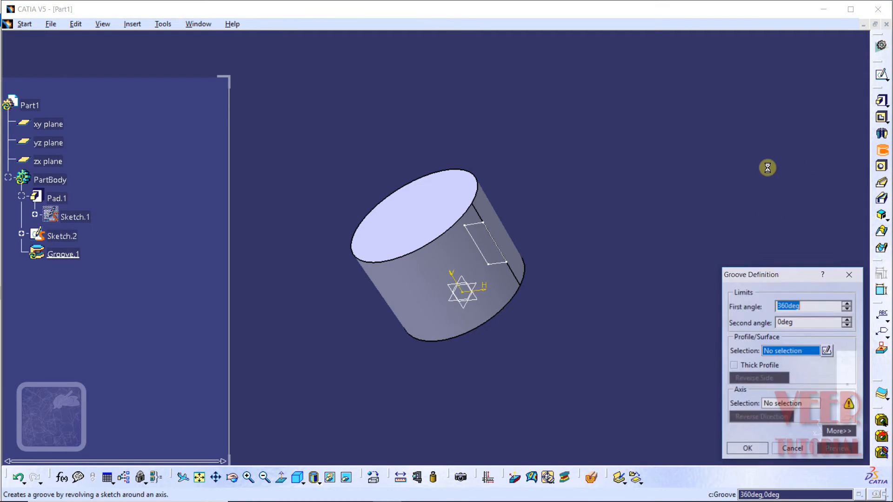
{"action": "left_click_drag", "start_coordinate": [762, 279], "coordinate": [728, 78]}
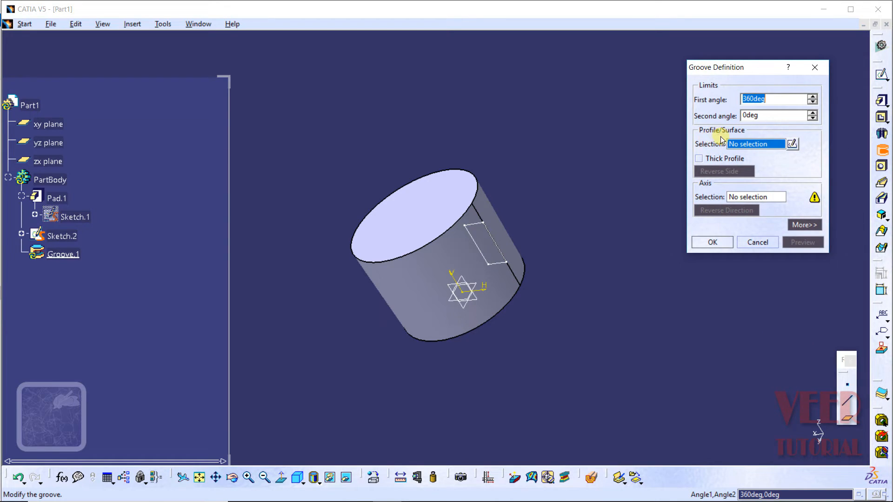
{"action": "left_click", "coordinate": [477, 242]}
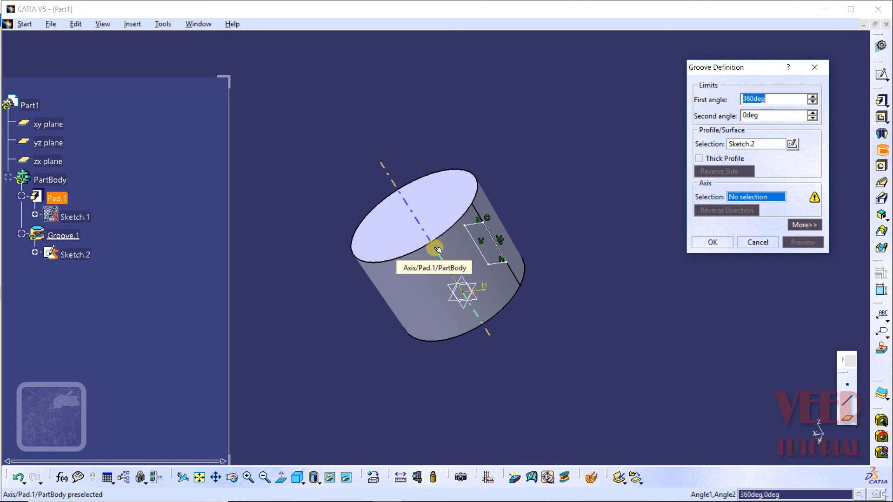
{"action": "left_click", "coordinate": [438, 250]}
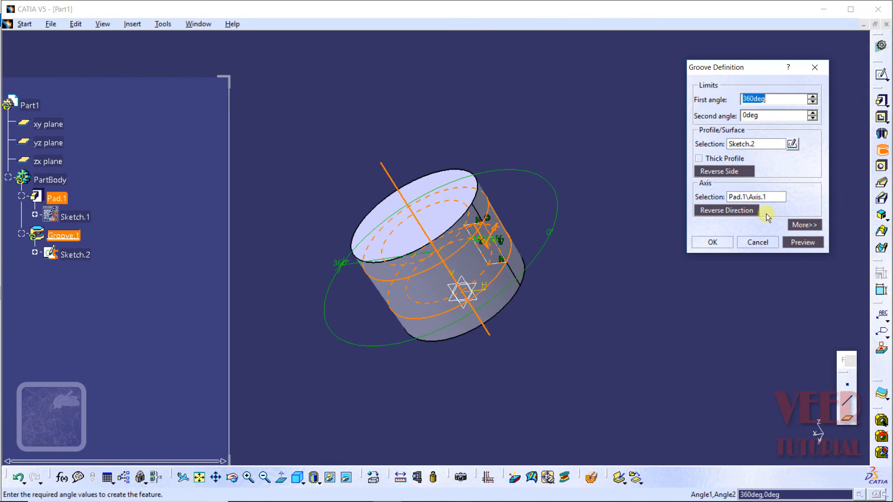
{"action": "left_click", "coordinate": [802, 243]}
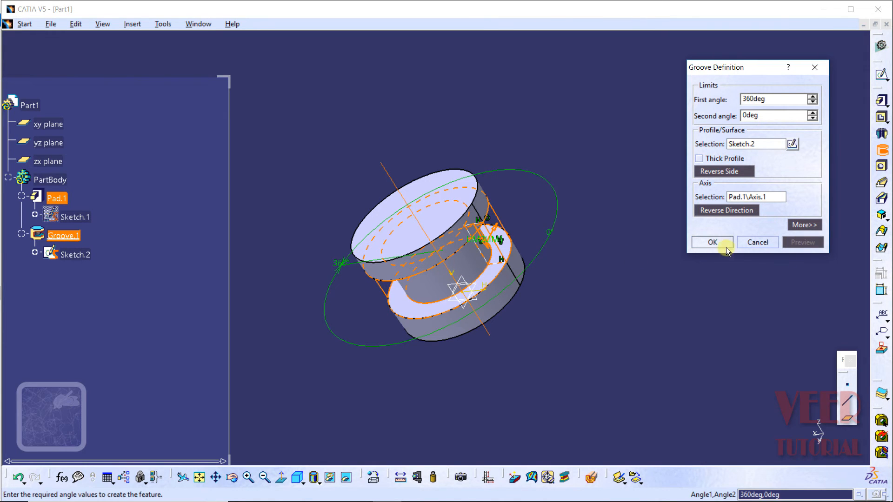
{"action": "left_click", "coordinate": [712, 242]}
{"action": "middle_click_drag", "start_coordinate": [681, 243], "coordinate": [529, 184]}
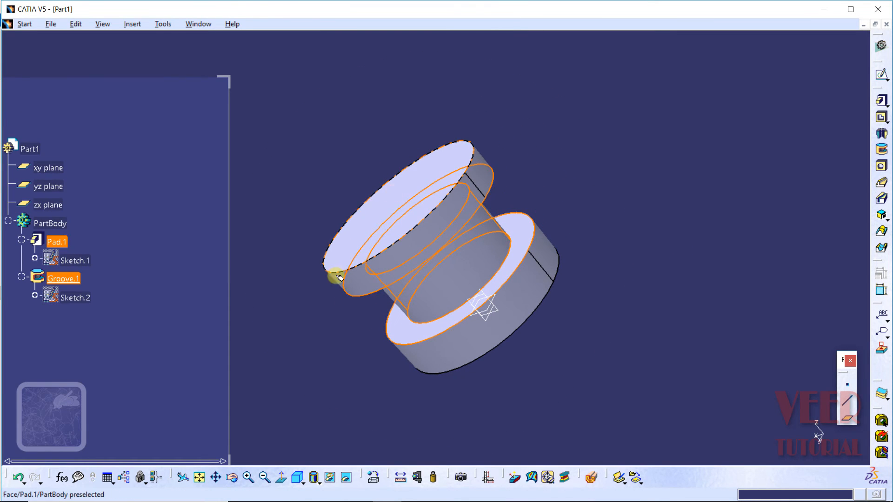
{"action": "left_click", "coordinate": [502, 237]}
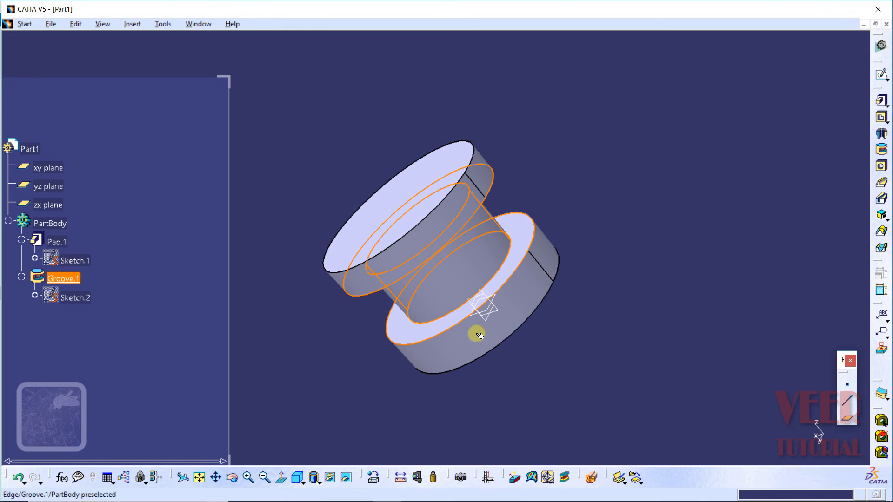
{"action": "left_click", "coordinate": [699, 218]}
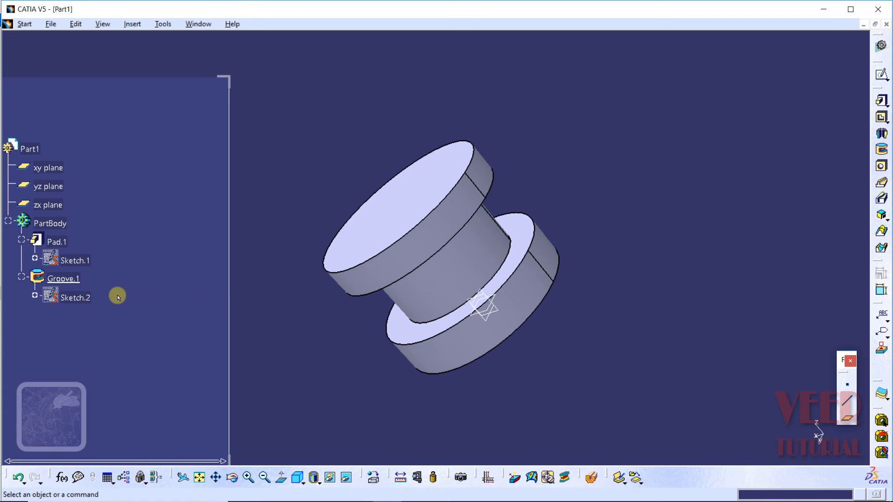
Edit the groove's first angle to 180 degrees, keeping the same profile and axis.
{"action": "double_click", "coordinate": [74, 282]}
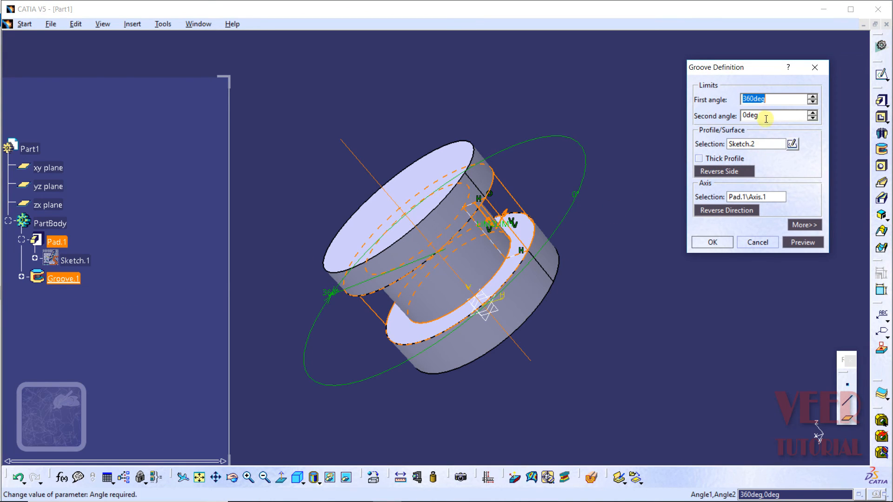
{"action": "type", "text": "180"}
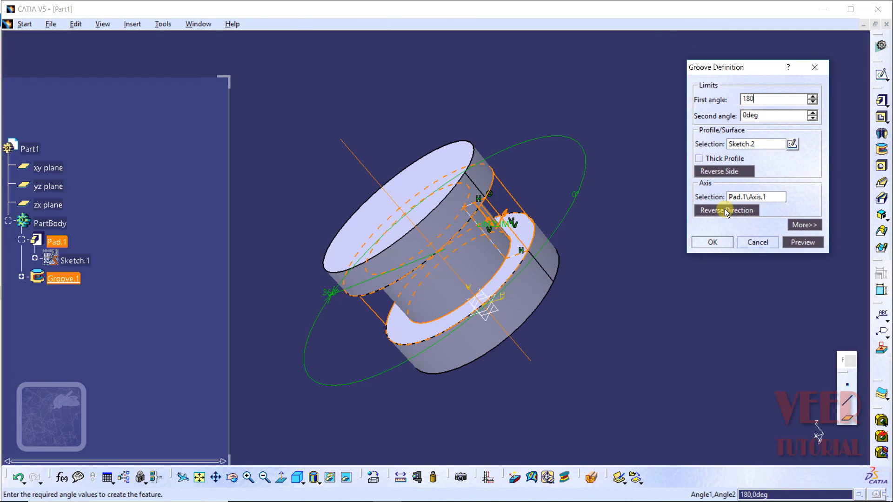
{"action": "left_click", "coordinate": [712, 242]}
{"action": "left_click_drag", "start_coordinate": [687, 170], "coordinate": [720, 182]}
{"action": "middle_click_drag", "start_coordinate": [720, 183], "coordinate": [467, 244]}
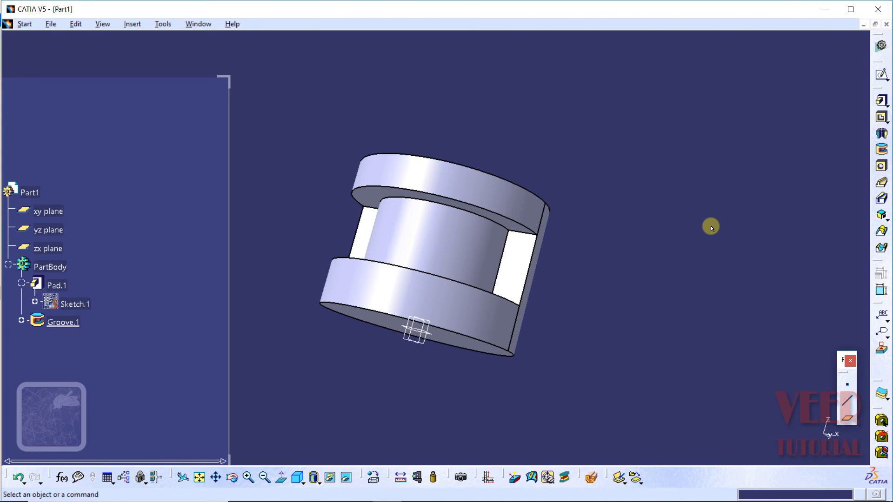